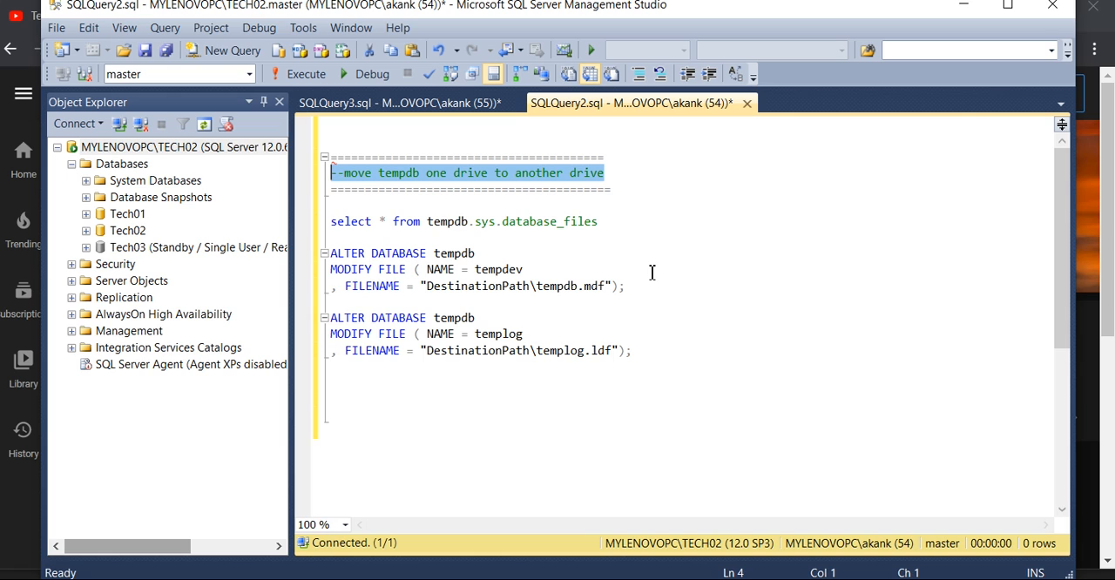
- Run the query select * from tempdb.sys.database_files on its own to list the tempdb files
{"action": "left_click", "coordinate": [609, 222]}
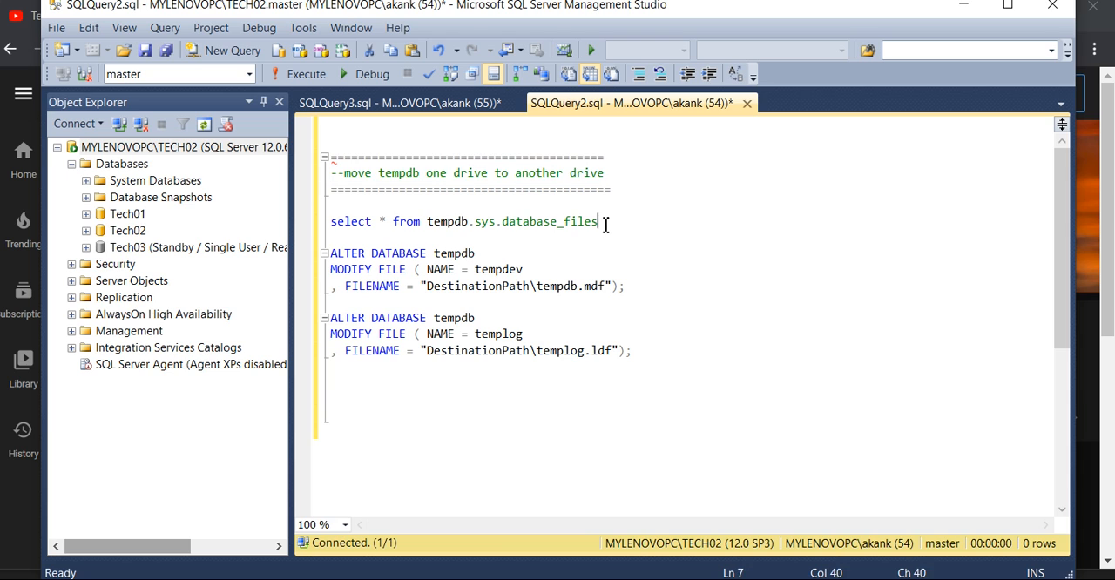
{"action": "left_click_drag", "start_coordinate": [609, 222], "coordinate": [314, 224]}
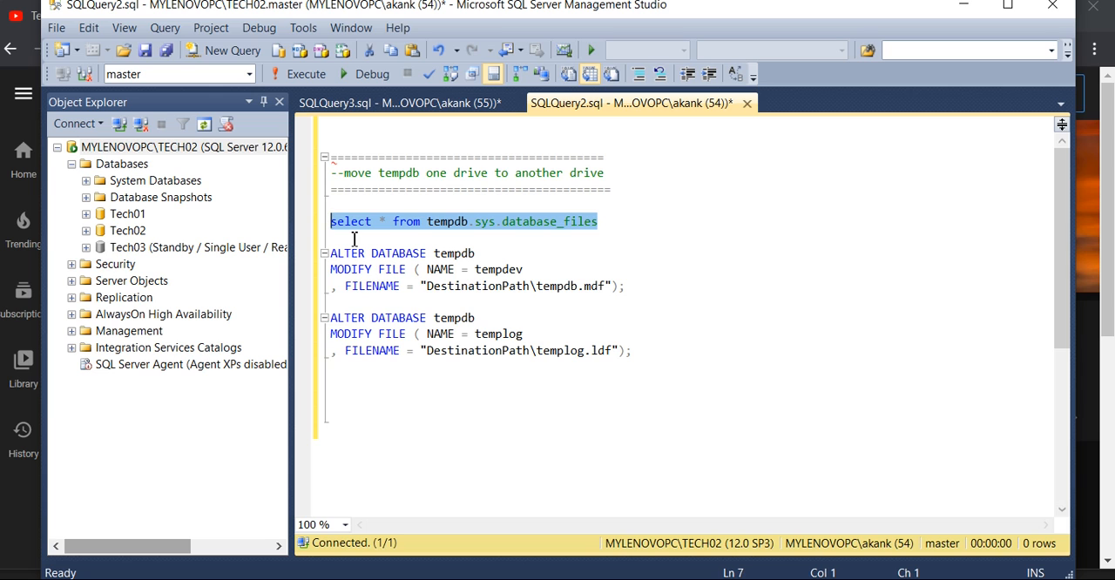
{"action": "left_click", "coordinate": [302, 79]}
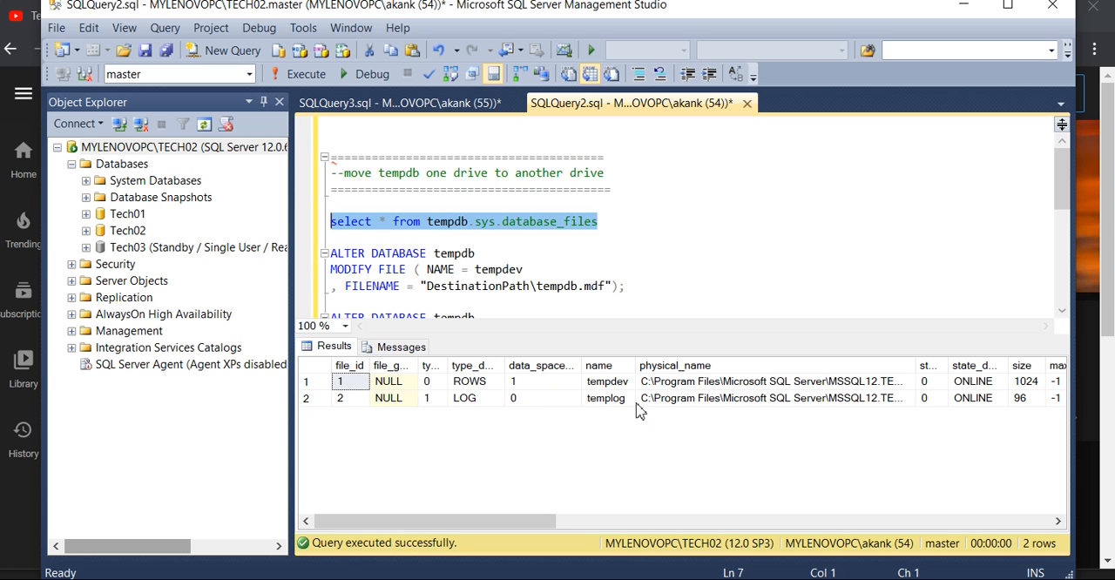
- Copy the name and physical_name values of both tempdb files from the results and paste them below the ALTER DATABASE statements
{"action": "left_click", "coordinate": [613, 388]}
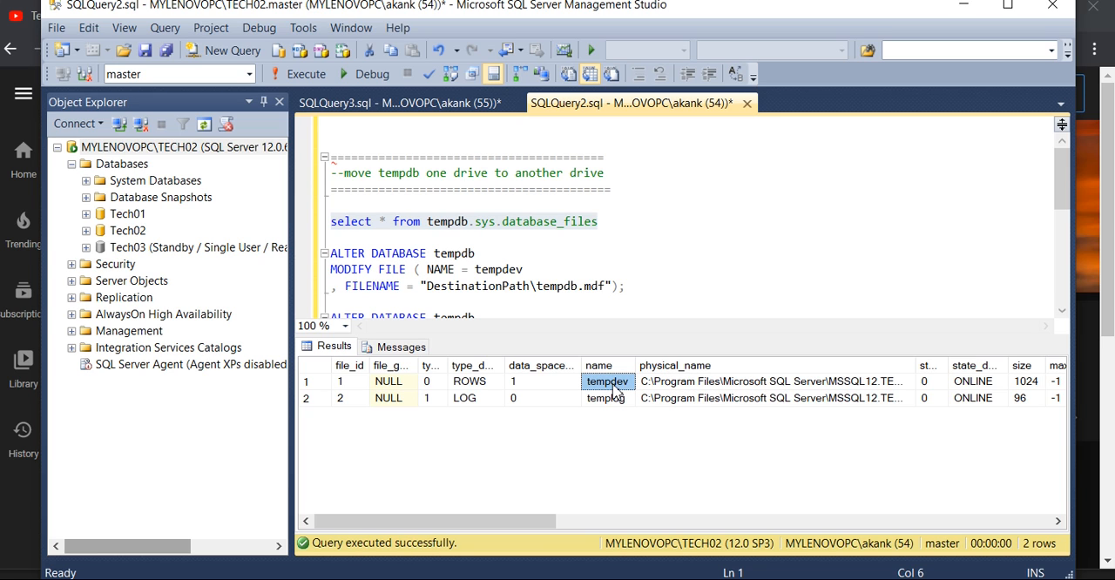
{"action": "key", "text": "shift+Right"}
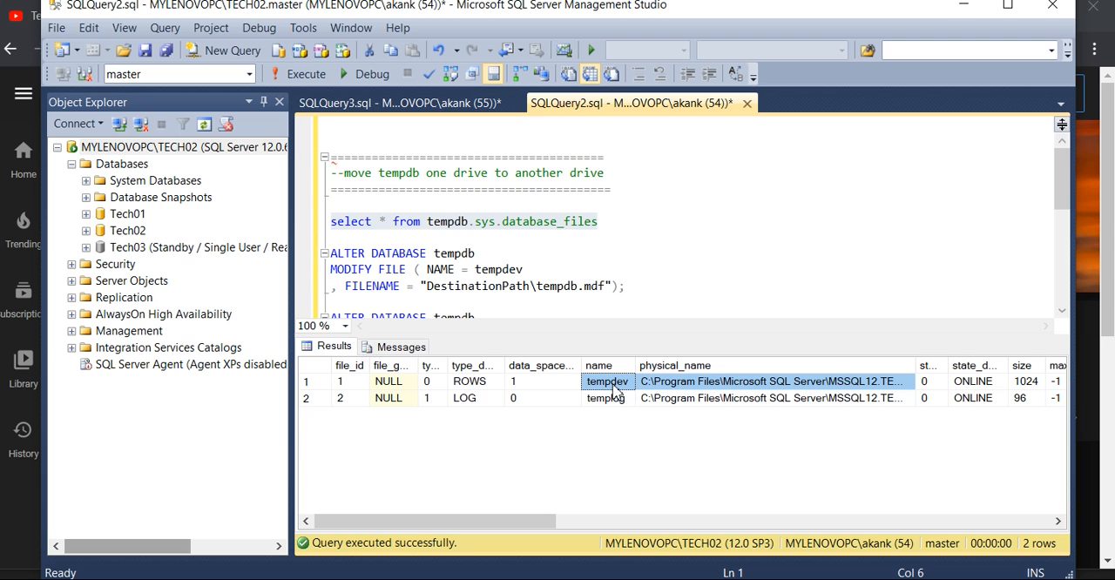
{"action": "key", "text": "shift+Down"}
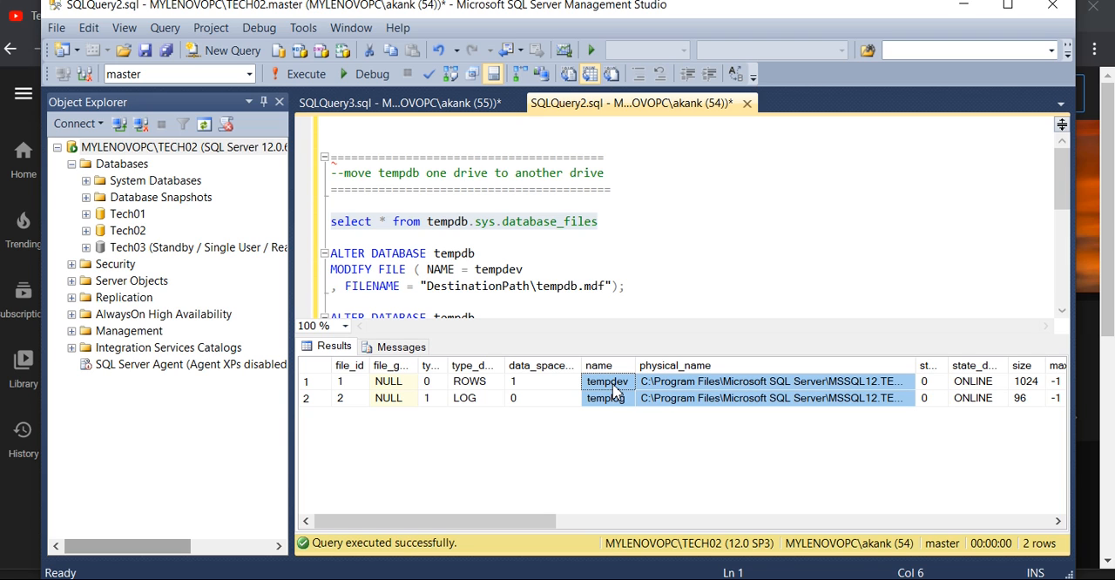
{"action": "left_click", "coordinate": [674, 297]}
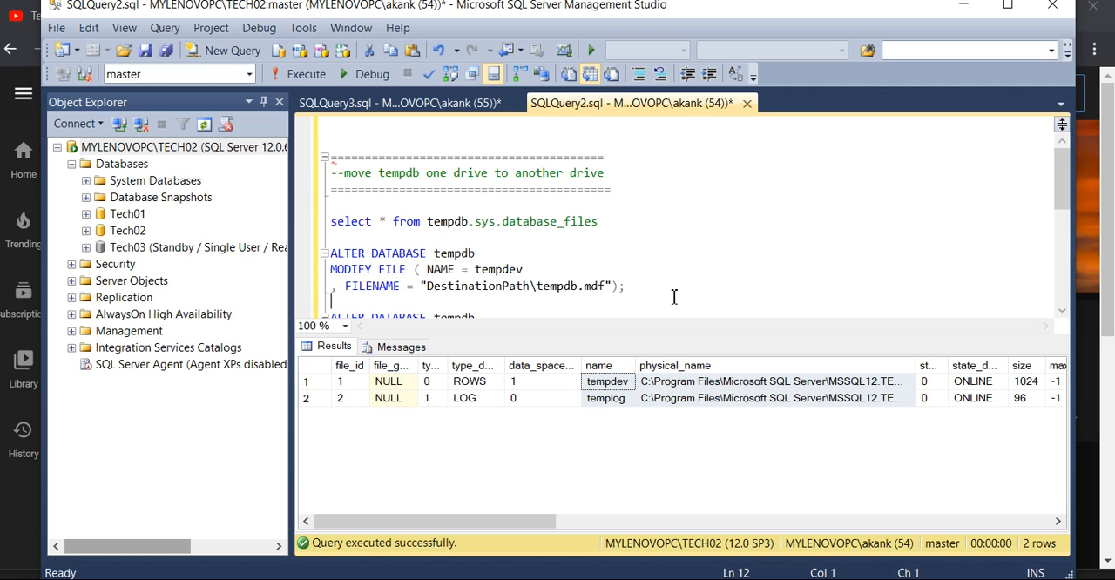
{"action": "left_click", "coordinate": [514, 311]}
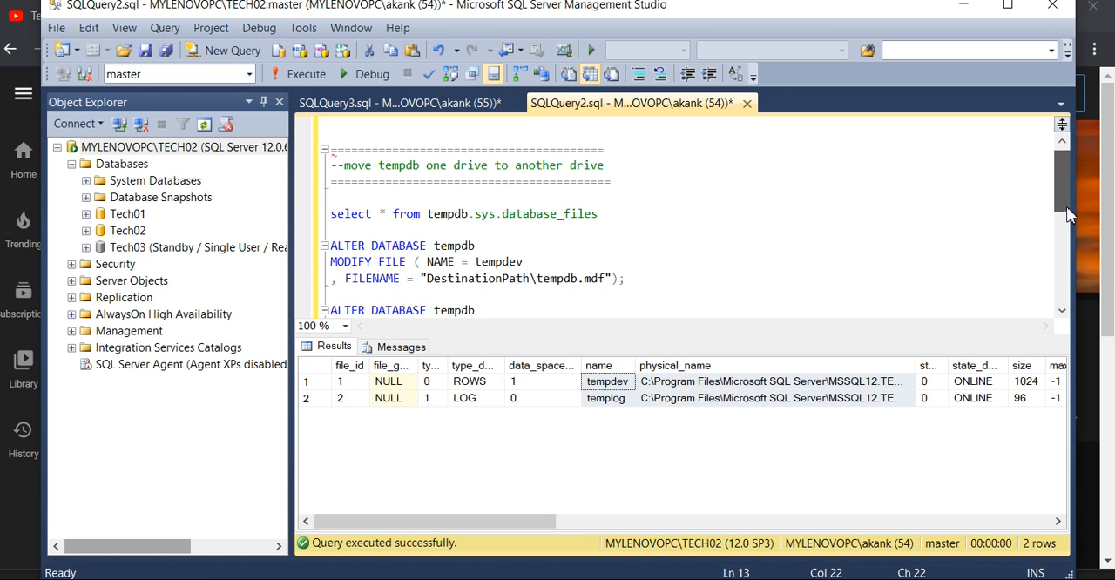
{"action": "type", "text": "MODIFY FILE ( NAME = templog , FILENAME = \"DestinationPath\\templog.ldf\");"}
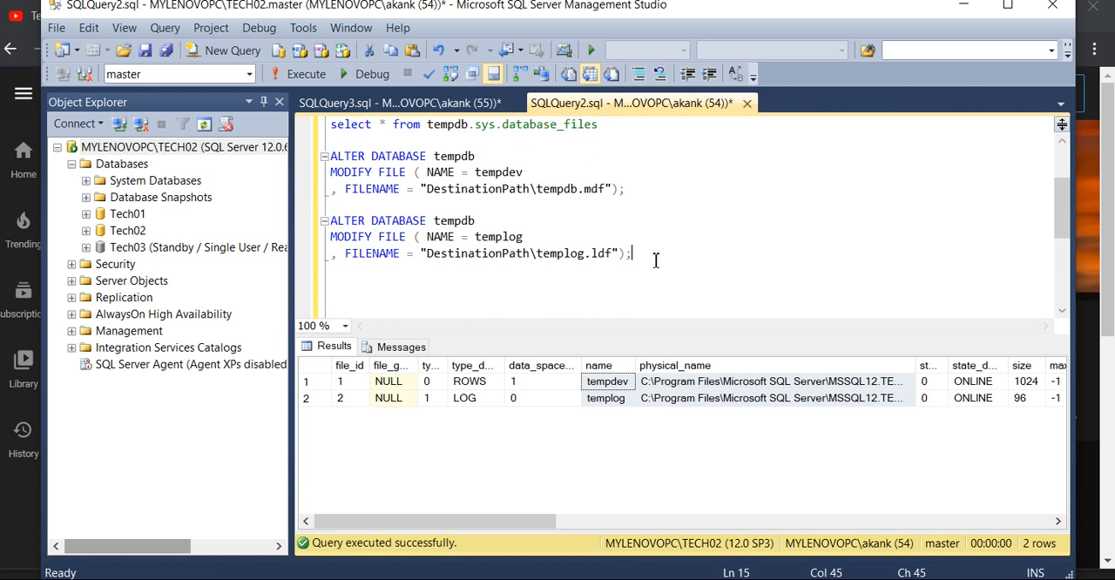
{"action": "key", "text": "Return"}
{"action": "key", "text": "Return"}
{"action": "type", "text": "tempdev\tC:\\Program Files\\Microsoft SQL Server\\MSSQL12.TECH02\\MSSQL\\DATA\\tempdb.mdf templog\tC:\\Program Files\\Microsoft SQL Server\\MSSQL12.TECH02\\MSSQL\\DATA\\templog.ldf"}
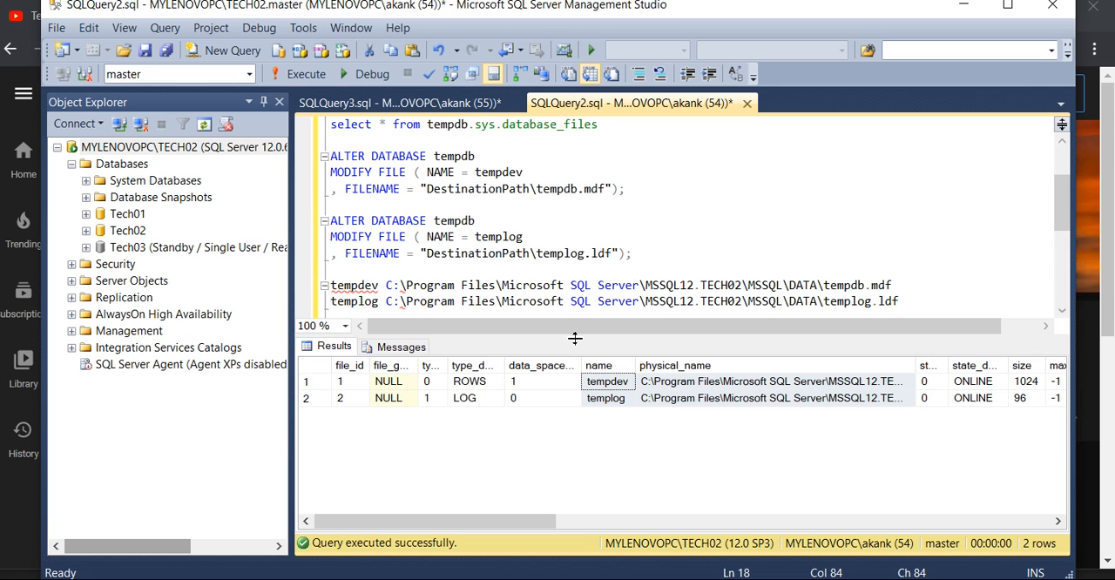
- Match the first ALTER DATABASE statement to the pasted reference: logical name tempdev and file name tempdb.mdf
{"action": "left_click_drag", "start_coordinate": [575, 338], "coordinate": [565, 439]}
{"action": "left_click_drag", "start_coordinate": [1063, 204], "coordinate": [1063, 188]}
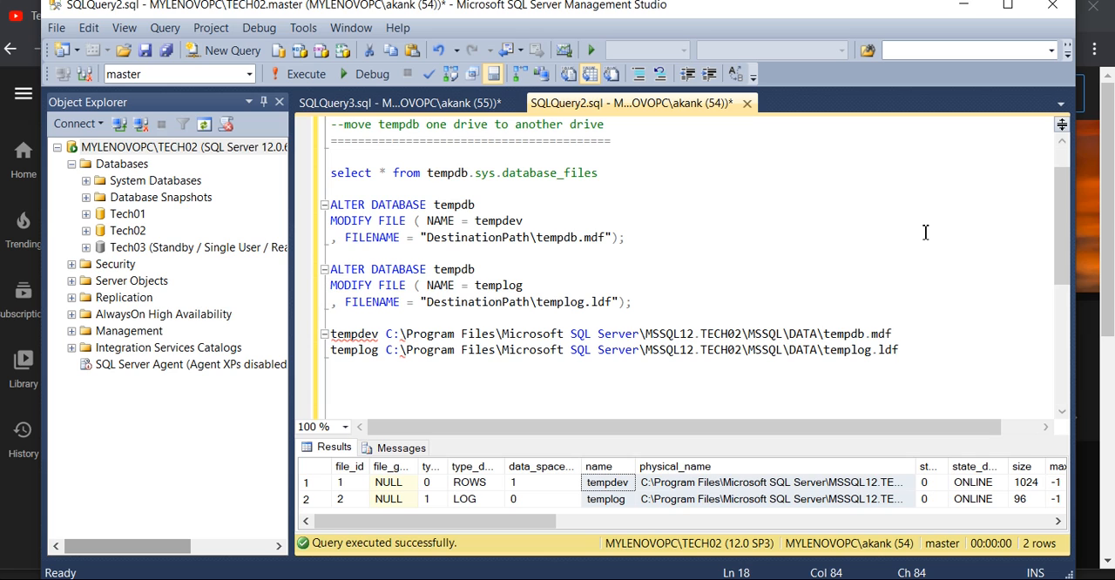
{"action": "mouse_move", "coordinate": [379, 336]}
{"action": "left_click_drag", "start_coordinate": [379, 334], "coordinate": [332, 338]}
{"action": "left_click_drag", "start_coordinate": [533, 220], "coordinate": [489, 220]}
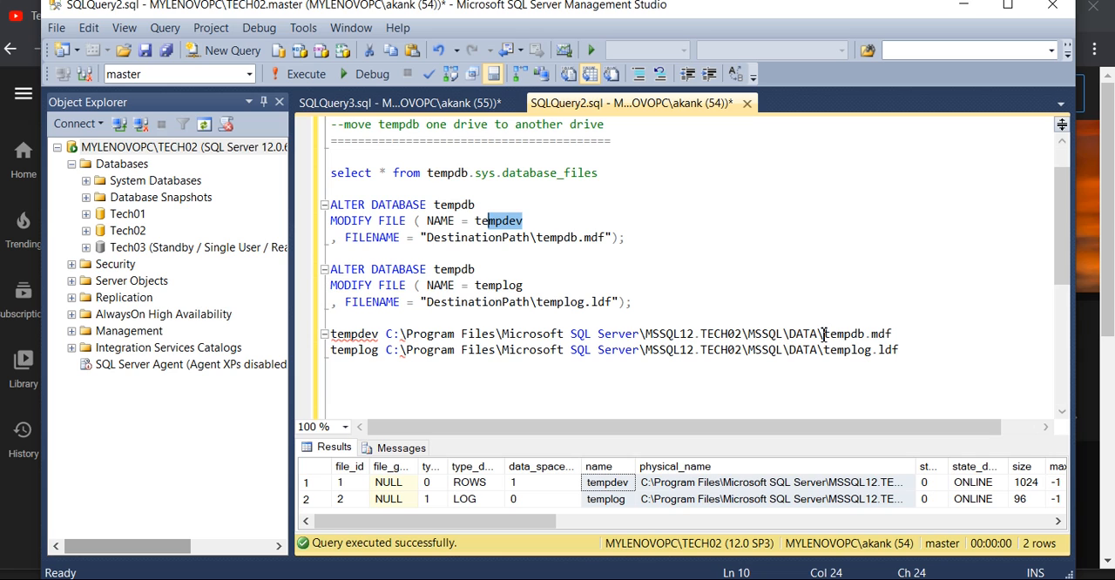
{"action": "left_click_drag", "start_coordinate": [822, 333], "coordinate": [896, 338]}
{"action": "key", "text": "ctrl+c"}
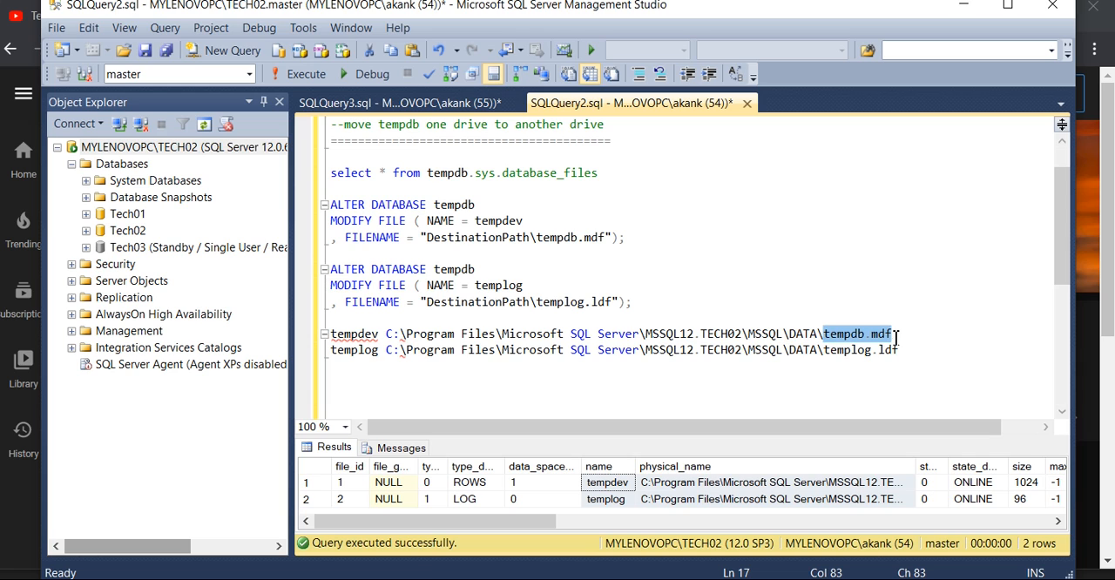
{"action": "left_click_drag", "start_coordinate": [537, 239], "coordinate": [606, 239]}
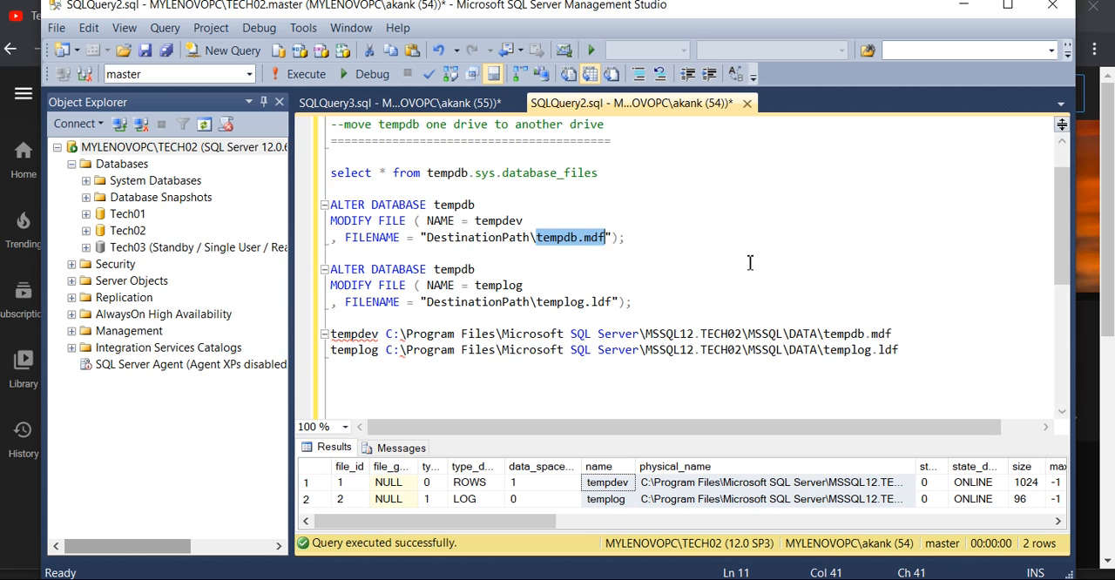
{"action": "key", "text": "ctrl+v"}
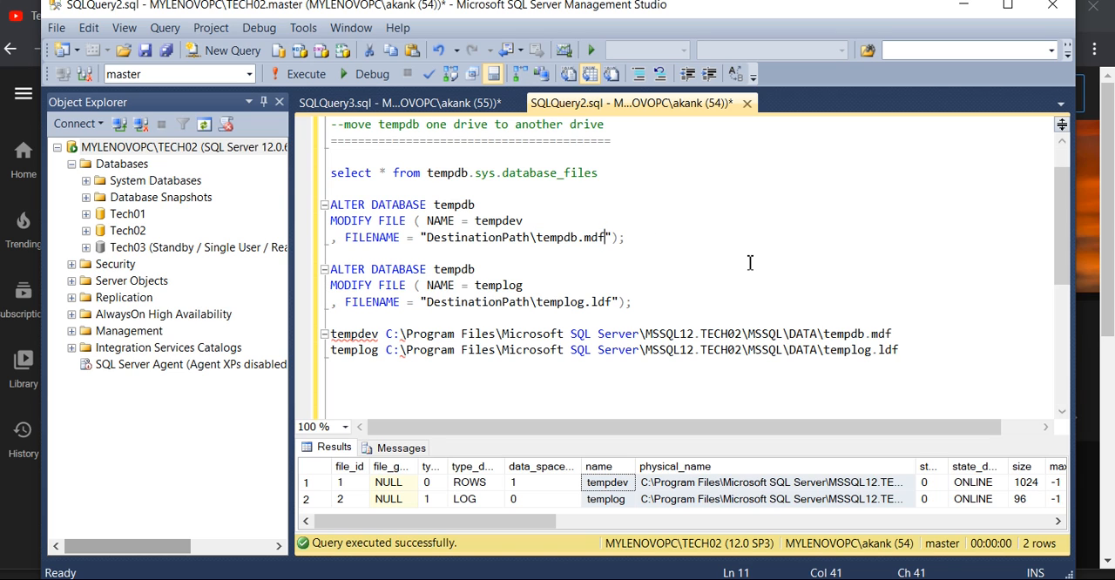
- Copy the folder path D:\DK from the SQLQuery3 script and replace DestinationPath\ with D:\DK\ in the tempdev statement
{"action": "left_click", "coordinate": [468, 106]}
{"action": "left_click_drag", "start_coordinate": [366, 125], "coordinate": [305, 139]}
{"action": "key", "text": "ctrl+c"}
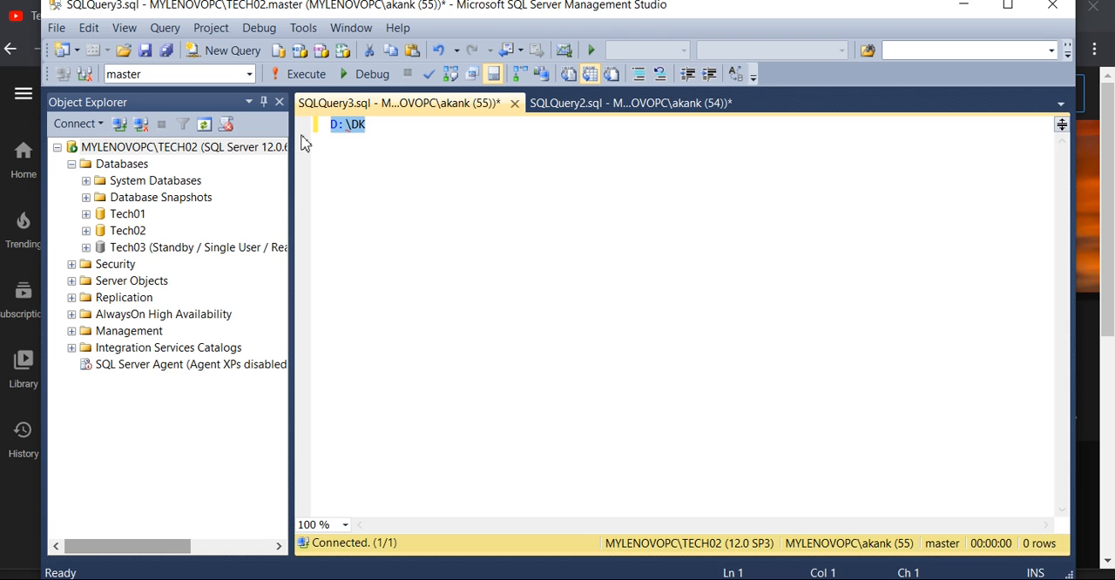
{"action": "left_click", "coordinate": [671, 104]}
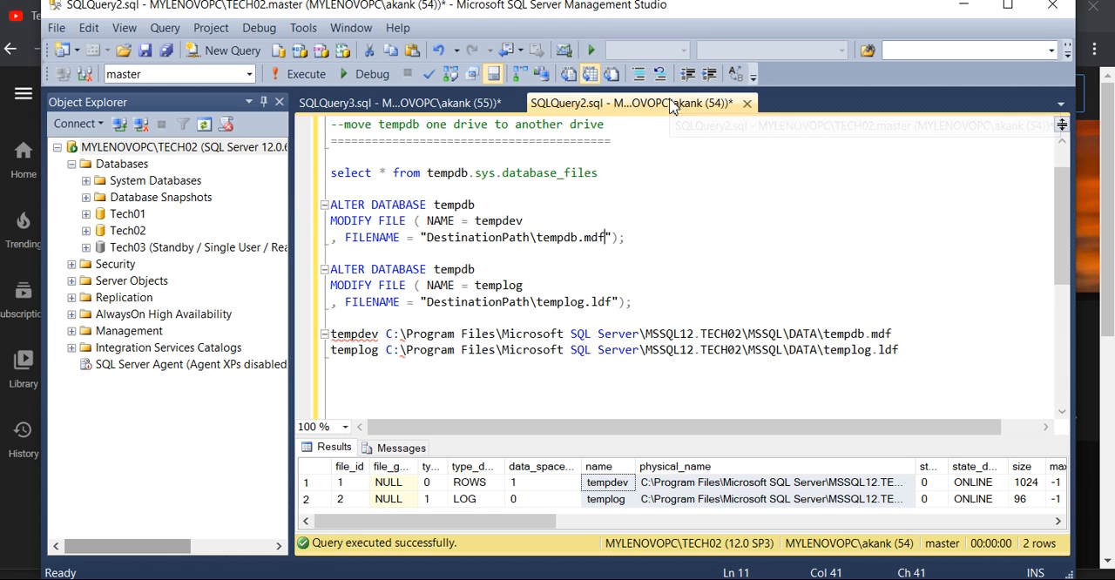
{"action": "left_click_drag", "start_coordinate": [535, 240], "coordinate": [429, 242]}
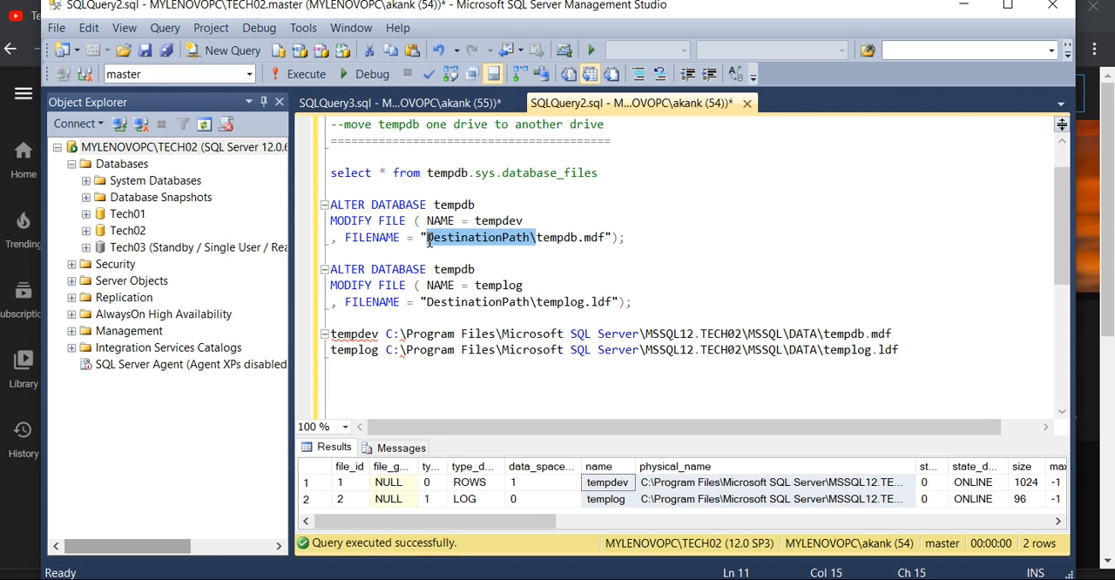
{"action": "type", "text": "D:\\DK"}
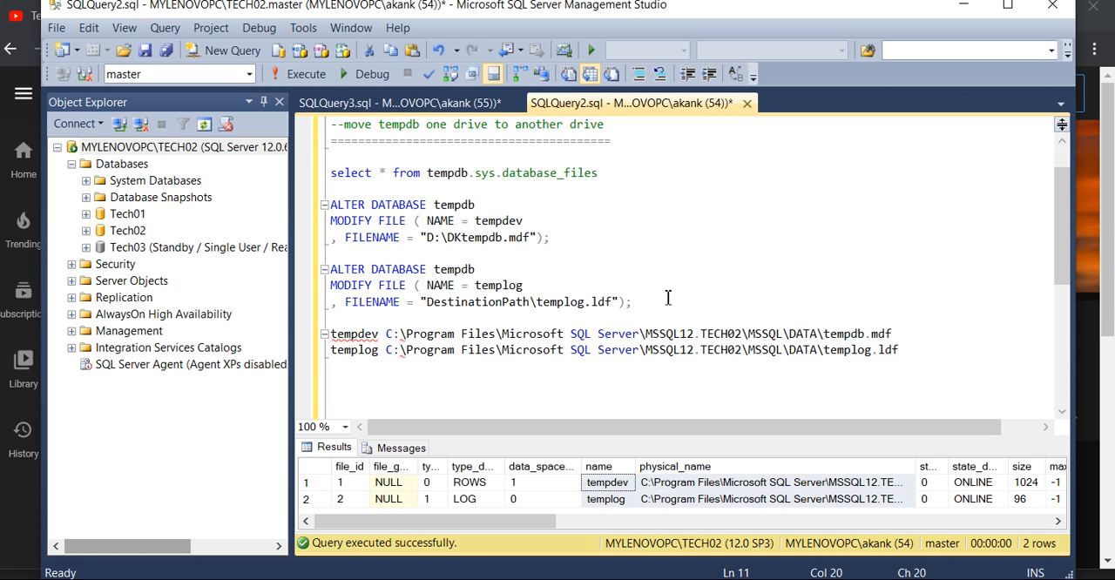
{"action": "type", "text": "\\"}
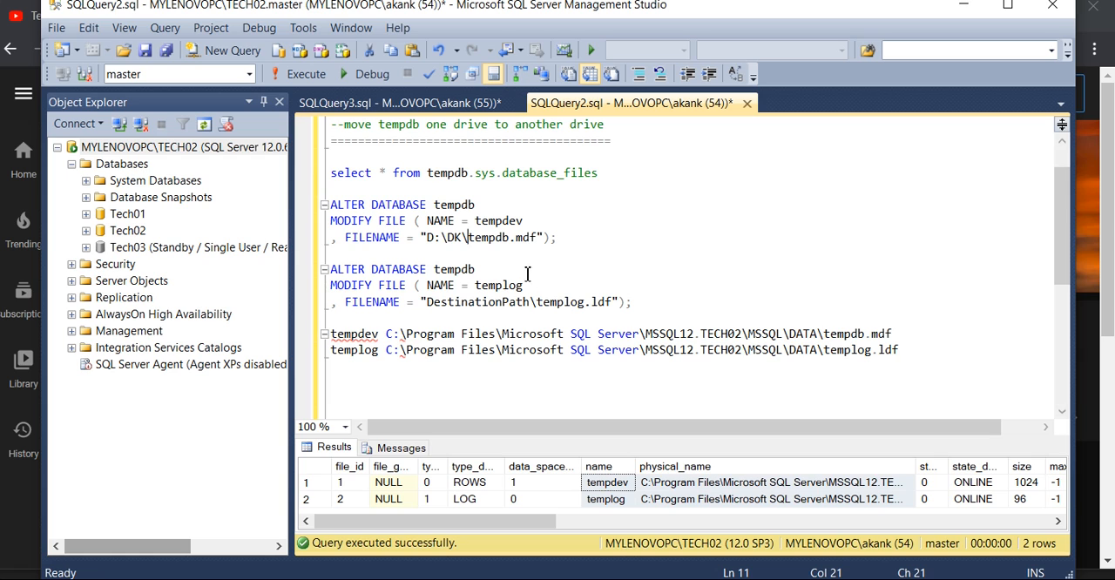
- Replace DestinationPath\ with D:\DK\ in the templog statement's FILENAME
{"action": "left_click_drag", "start_coordinate": [538, 301], "coordinate": [425, 303]}
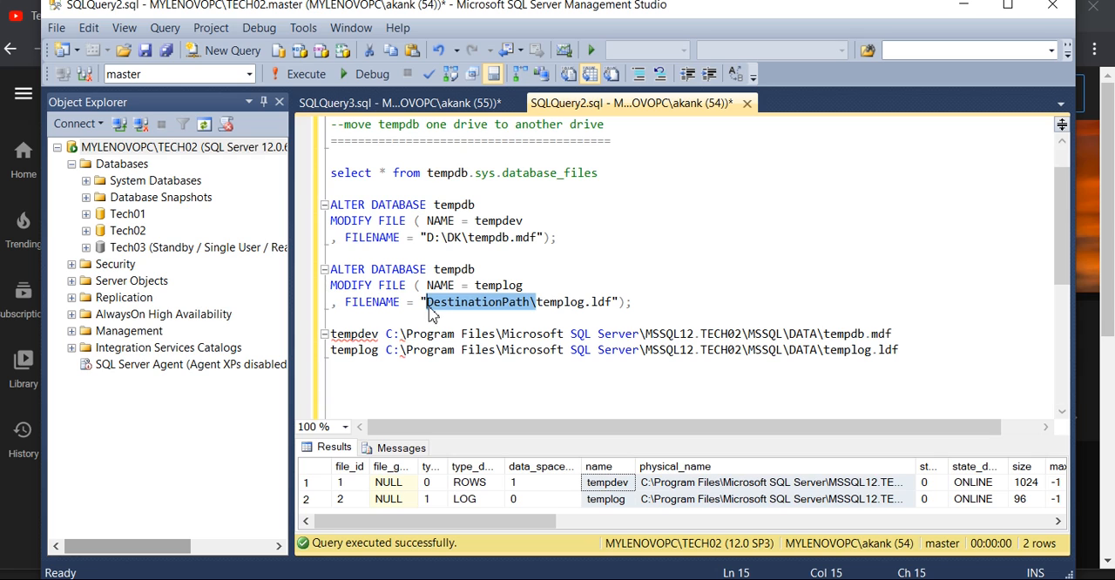
{"action": "key", "text": "ctrl+v"}
{"action": "type", "text": "\\"}
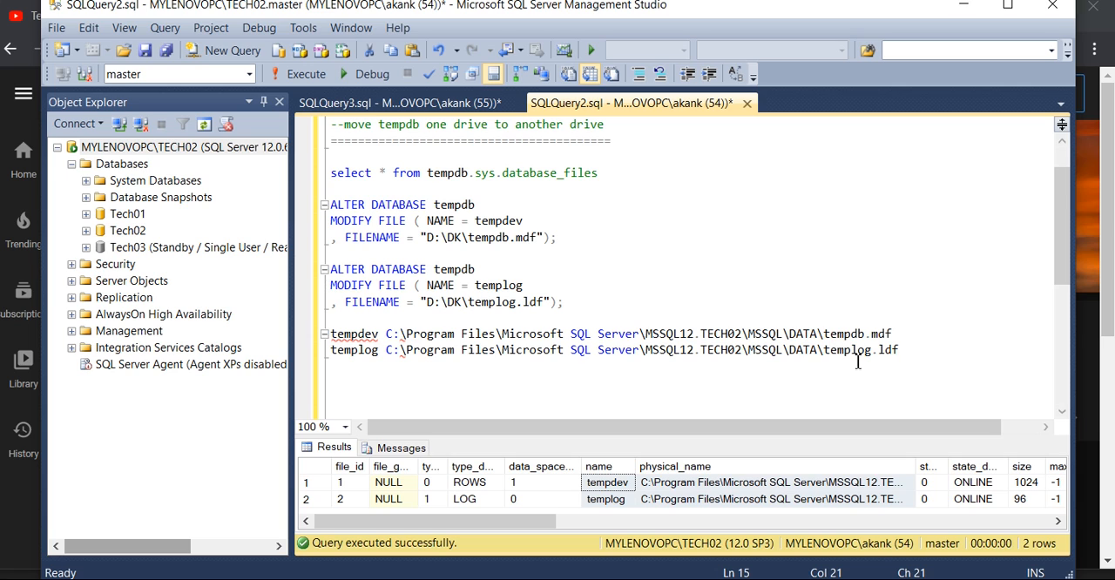
- Match the second ALTER DATABASE statement to the pasted reference: logical name templog and file name templog.ldf
{"action": "left_click", "coordinate": [824, 350]}
{"action": "left_click_drag", "start_coordinate": [825, 350], "coordinate": [900, 355]}
{"action": "key", "text": "ctrl+c"}
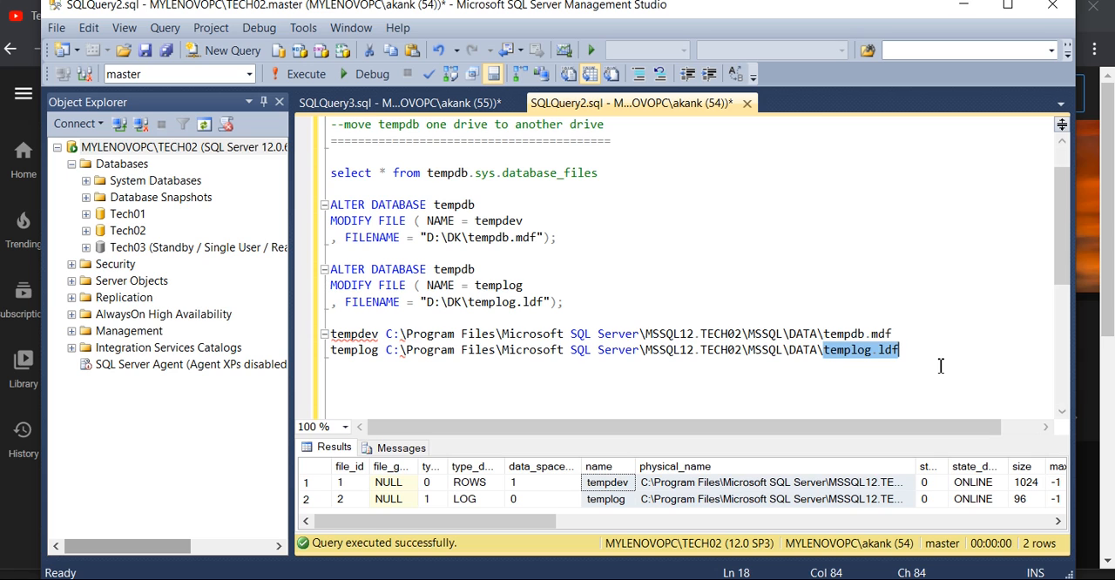
{"action": "left_click", "coordinate": [471, 304]}
{"action": "left_click_drag", "start_coordinate": [471, 303], "coordinate": [546, 304]}
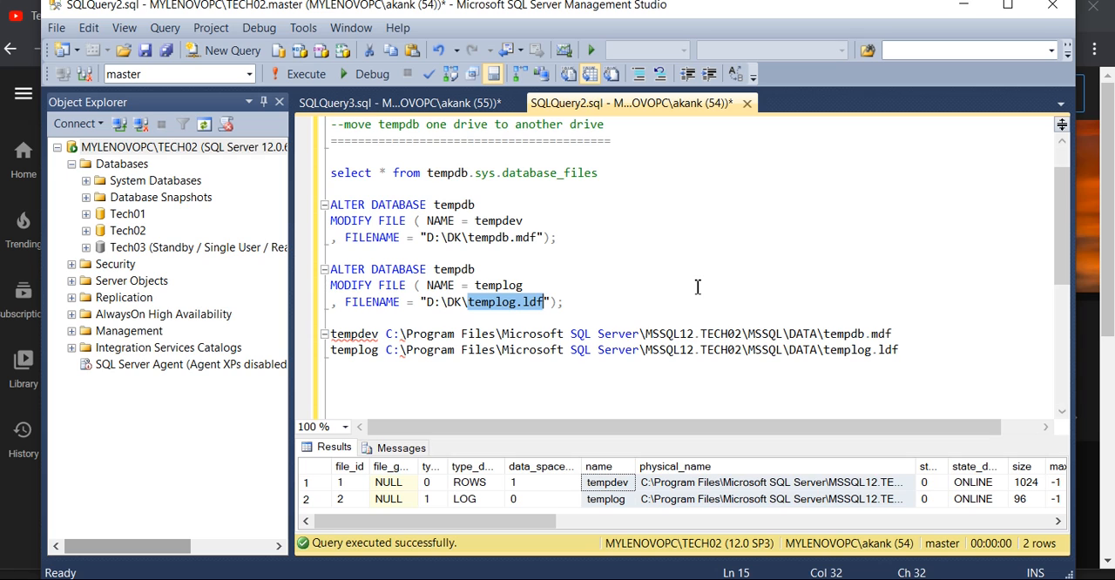
{"action": "key", "text": "ctrl+v"}
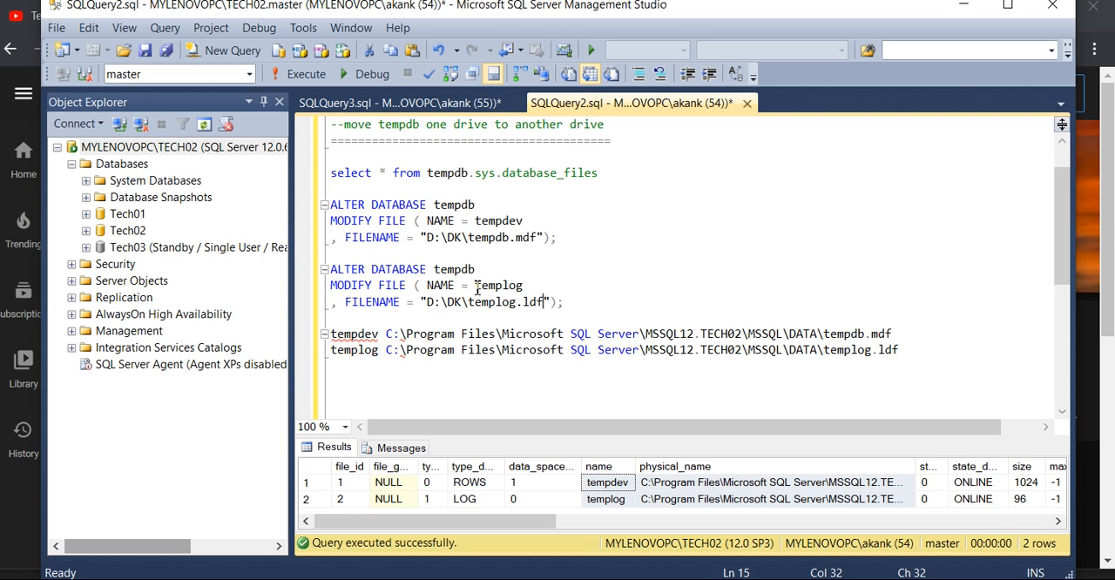
{"action": "left_click_drag", "start_coordinate": [381, 350], "coordinate": [332, 351]}
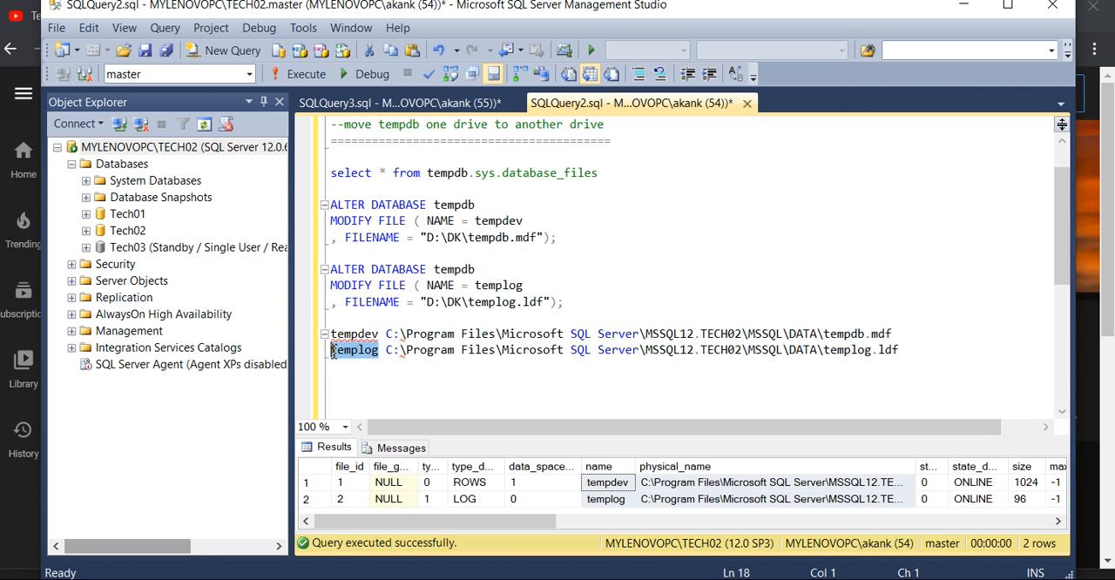
- Execute both ALTER DATABASE tempdb statements together and review the output messages
{"action": "left_click", "coordinate": [588, 310]}
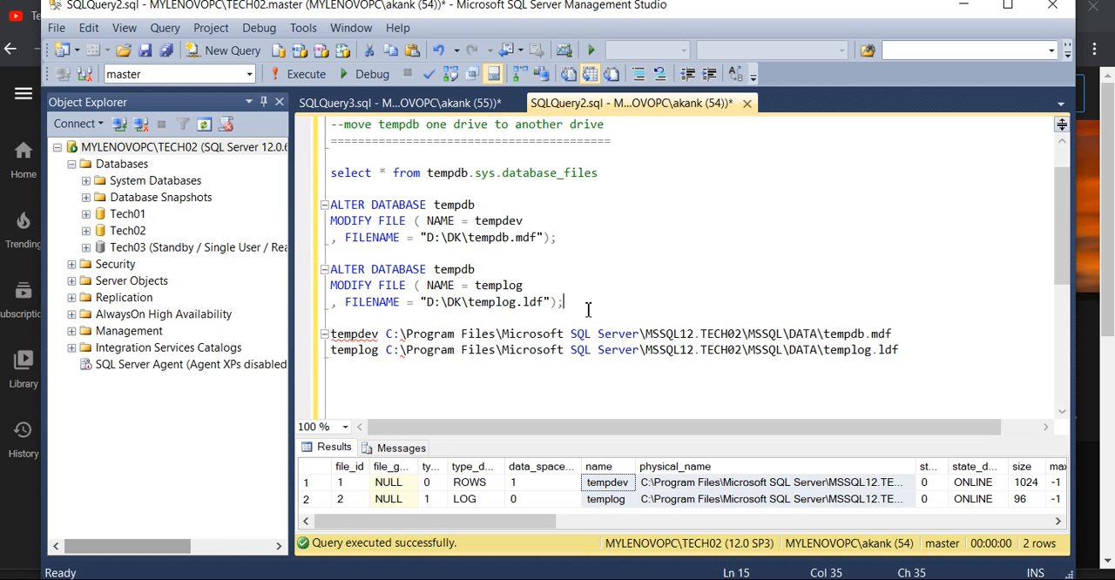
{"action": "left_click_drag", "start_coordinate": [587, 309], "coordinate": [331, 206]}
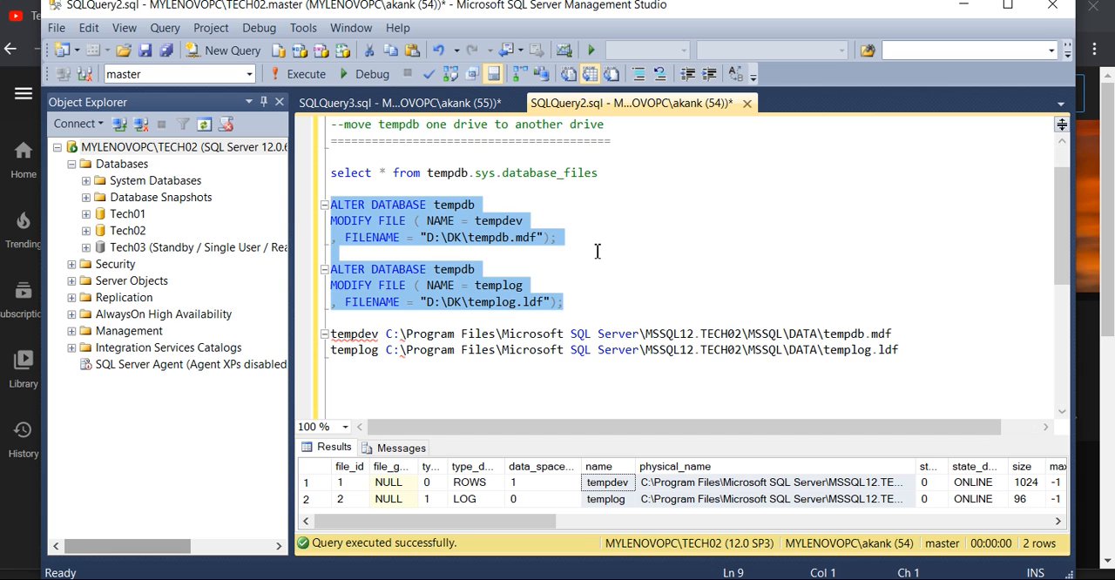
{"action": "left_click", "coordinate": [313, 76]}
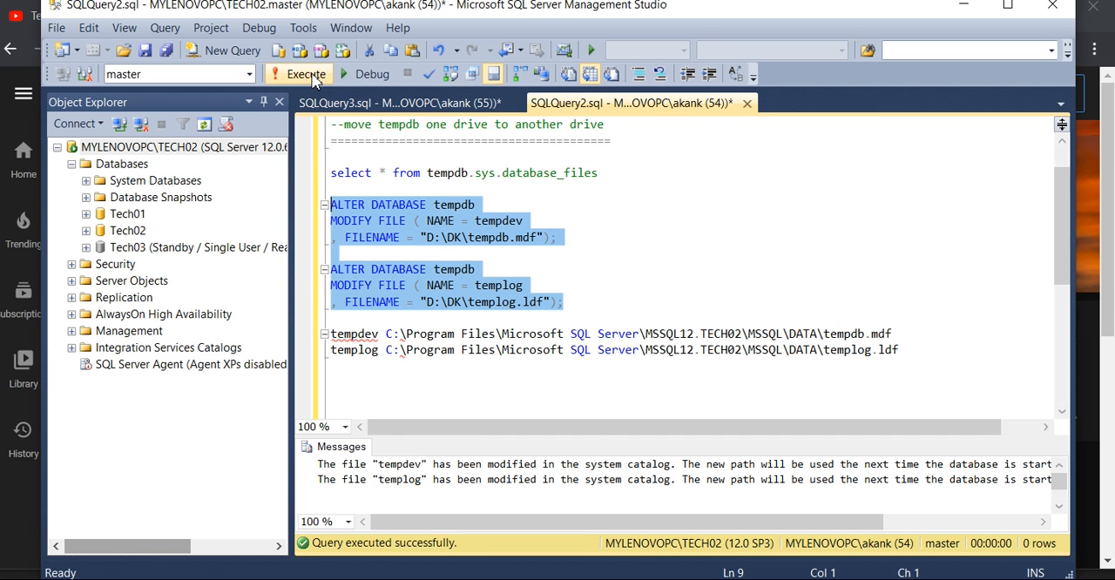
{"action": "left_click_drag", "start_coordinate": [586, 438], "coordinate": [578, 396]}
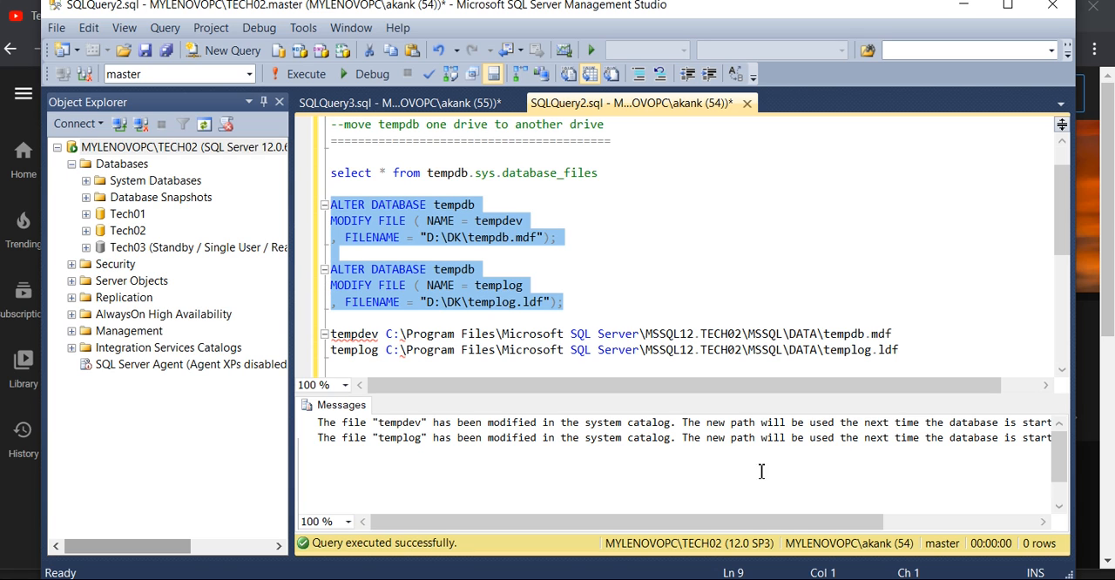
{"action": "left_click_drag", "start_coordinate": [810, 522], "coordinate": [734, 522]}
- Rerun only the tempdb.sys.database_files query and check the physical_name of the tempdb files
{"action": "left_click_drag", "start_coordinate": [1059, 228], "coordinate": [1061, 247]}
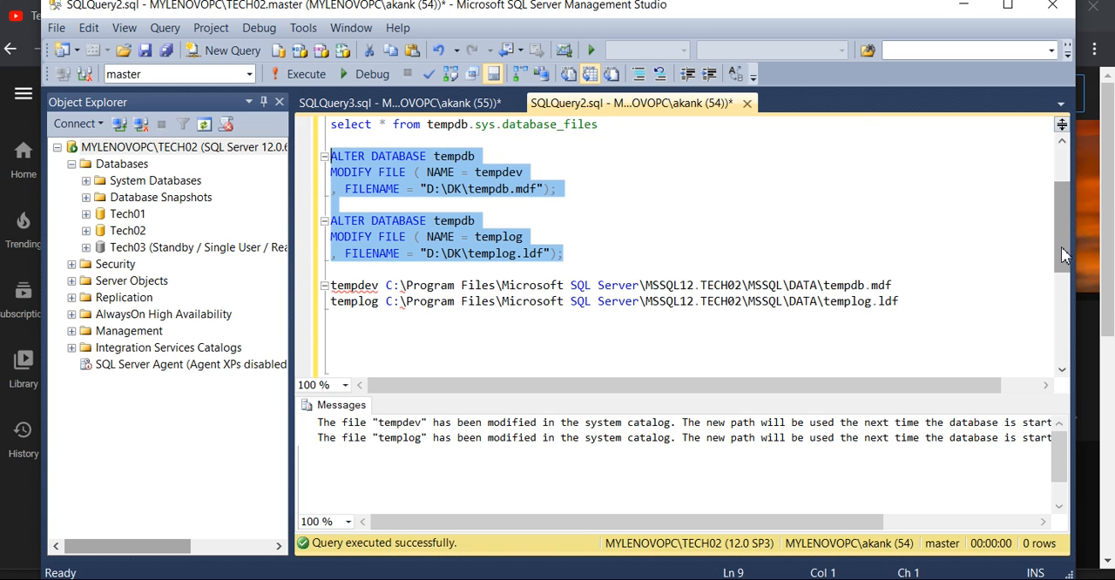
{"action": "left_click_drag", "start_coordinate": [1060, 246], "coordinate": [1063, 231]}
{"action": "left_click_drag", "start_coordinate": [601, 172], "coordinate": [325, 176]}
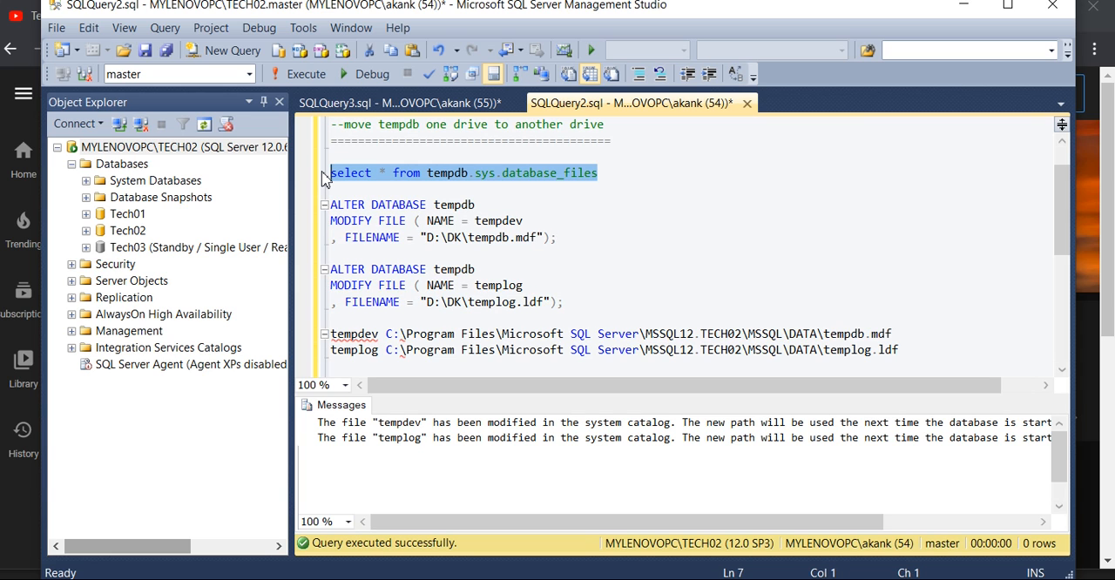
{"action": "left_click_drag", "start_coordinate": [1060, 218], "coordinate": [1069, 226]}
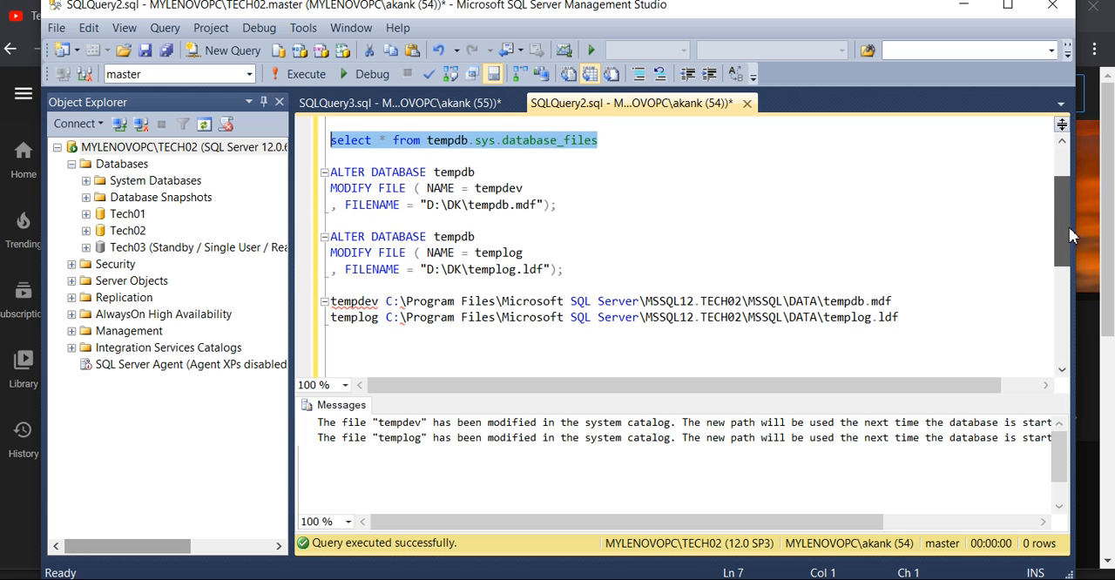
{"action": "left_click", "coordinate": [298, 75]}
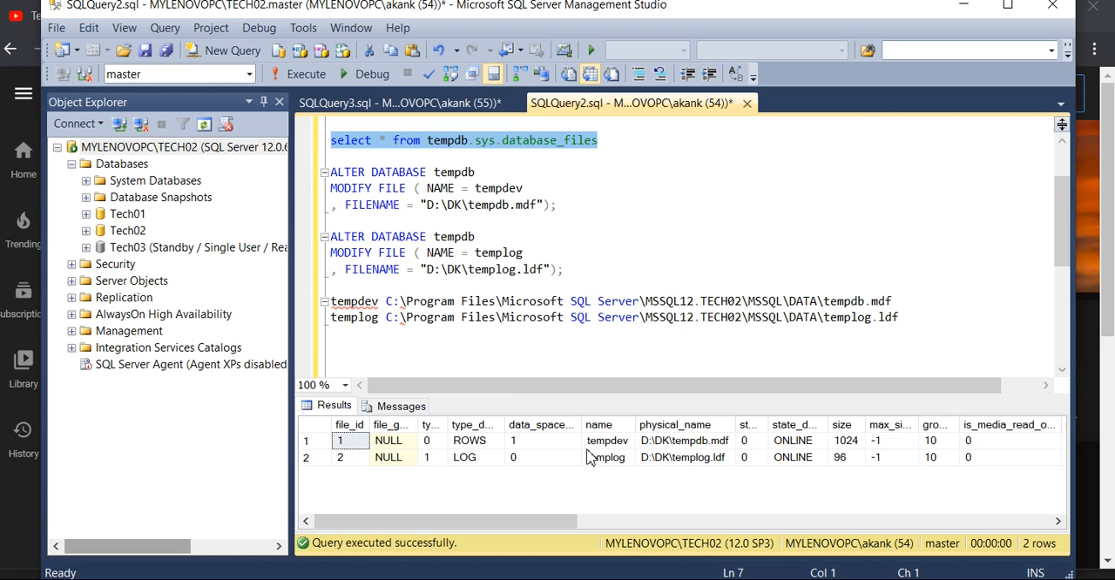
{"action": "left_click", "coordinate": [681, 446]}
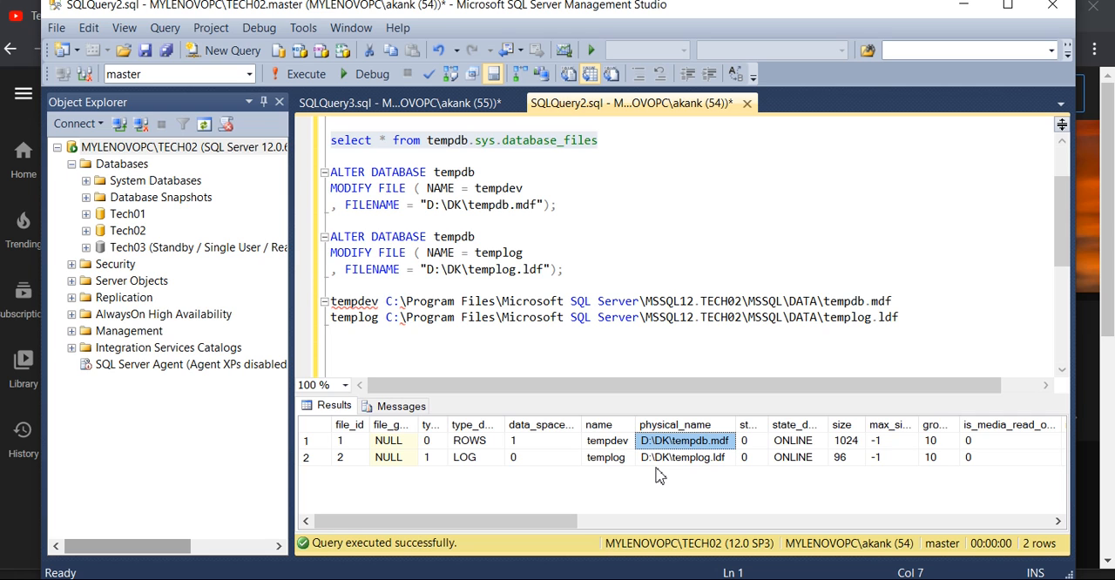
- Switch to SQL Server Configuration Manager, restart the SQL Server (TECH02) service, and return to the query window
{"action": "left_click", "coordinate": [685, 461]}
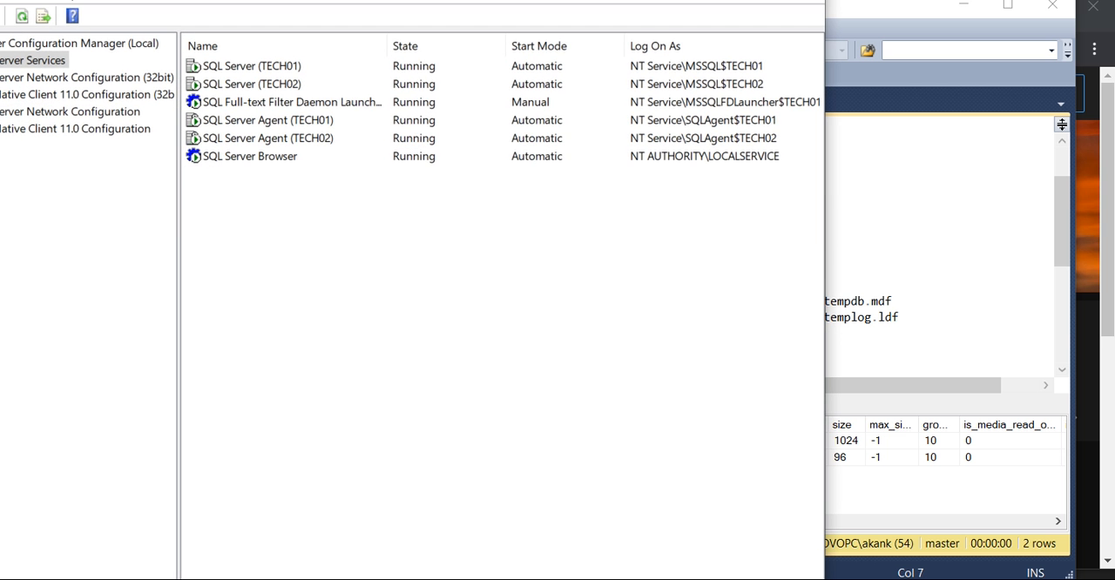
{"action": "left_click_drag", "start_coordinate": [330, 0], "coordinate": [483, 27]}
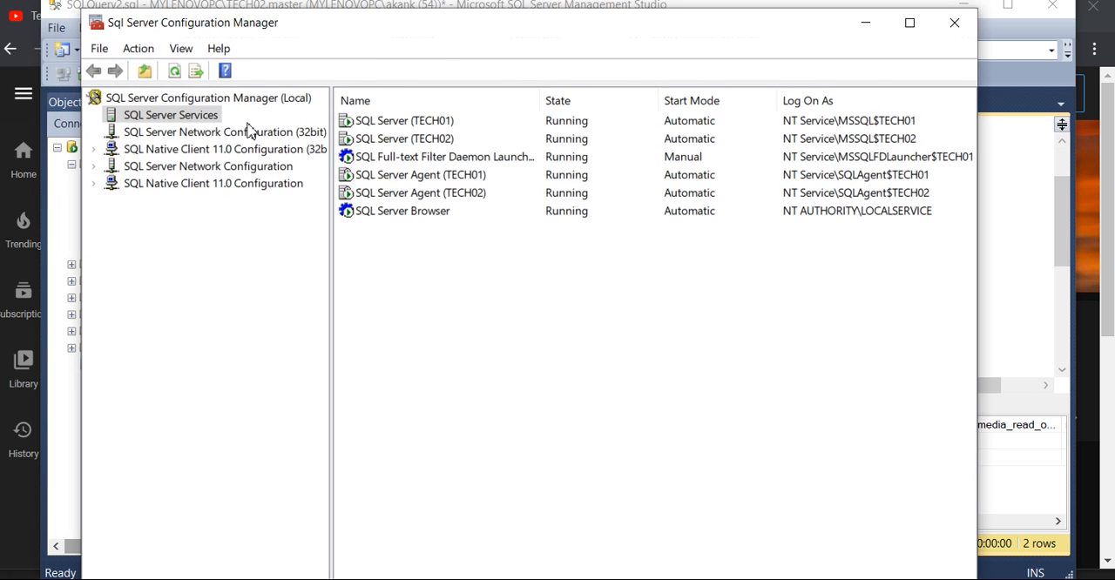
{"action": "left_click", "coordinate": [453, 143]}
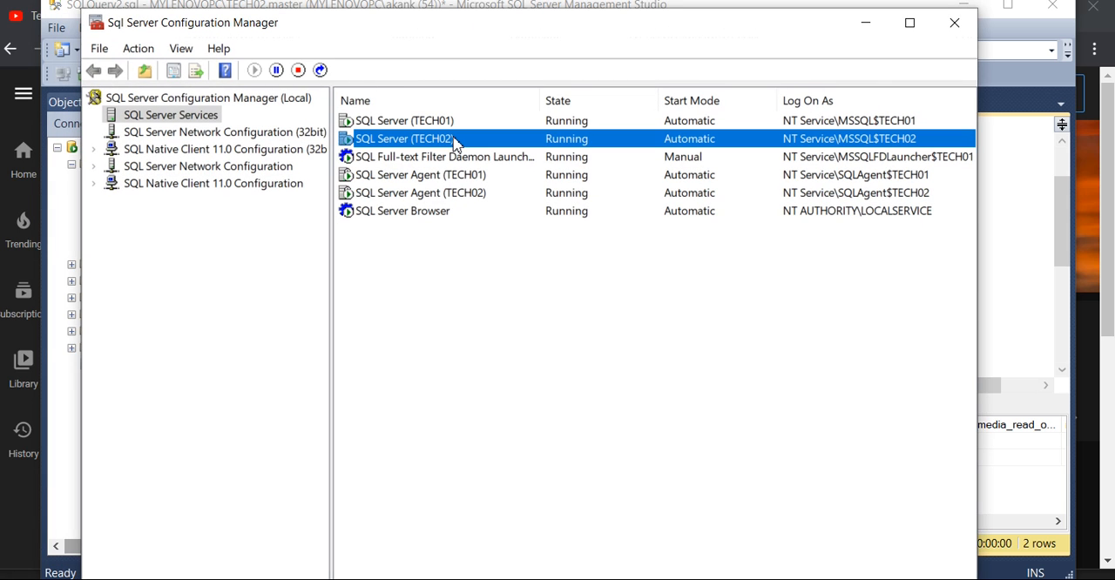
{"action": "right_click", "coordinate": [454, 142]}
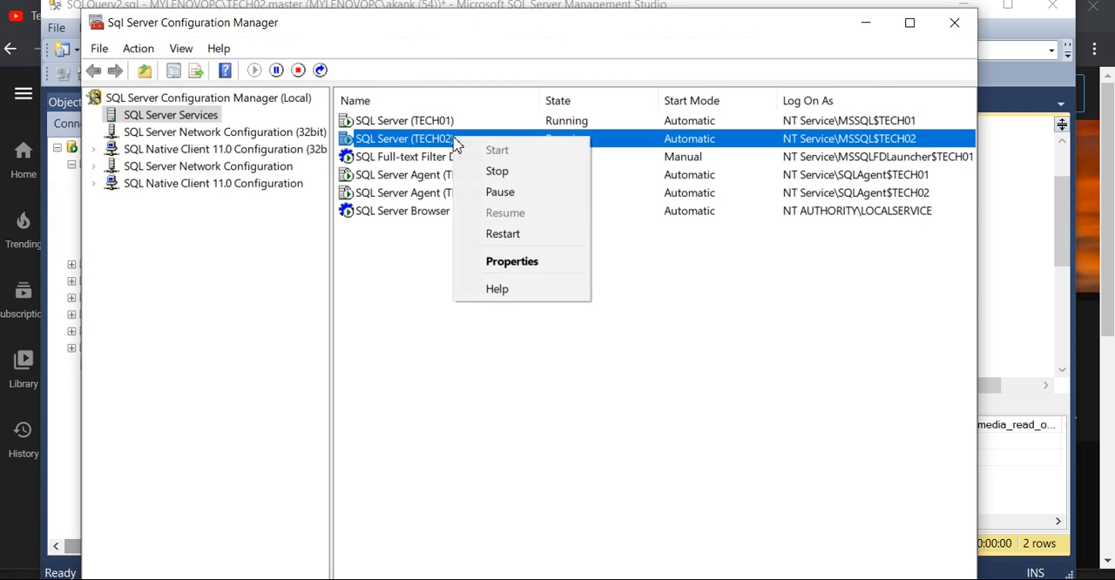
{"action": "left_click", "coordinate": [502, 237]}
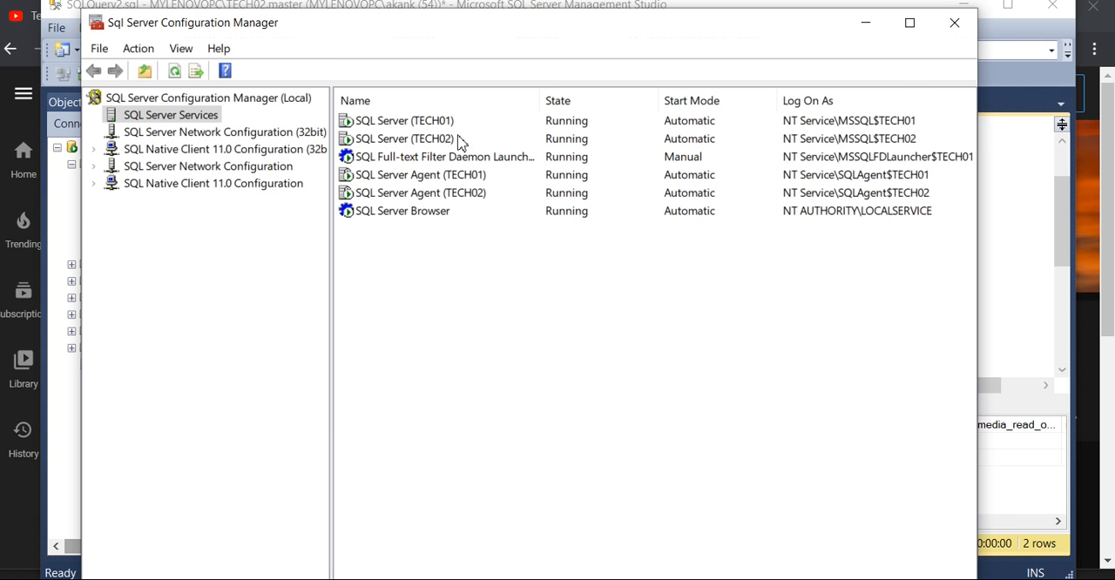
{"action": "left_click", "coordinate": [459, 139]}
{"action": "left_click", "coordinate": [867, 24]}
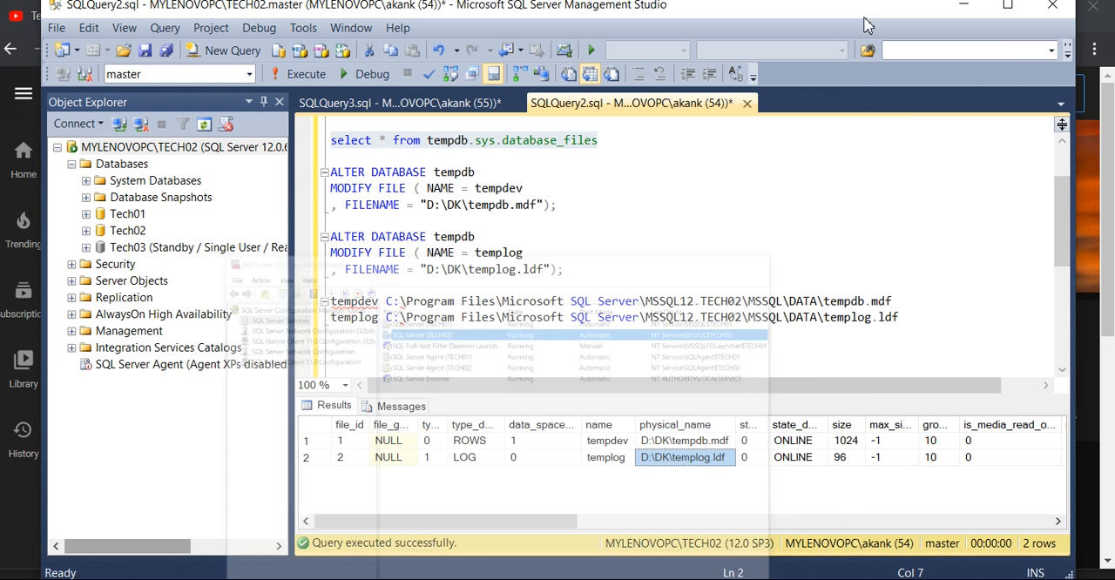
- After the service restart, run the tempdb.sys.database_files query again to verify the physical paths of tempdev and templog
{"action": "left_click", "coordinate": [608, 140]}
{"action": "left_click_drag", "start_coordinate": [607, 140], "coordinate": [332, 124]}
{"action": "left_click", "coordinate": [302, 78]}
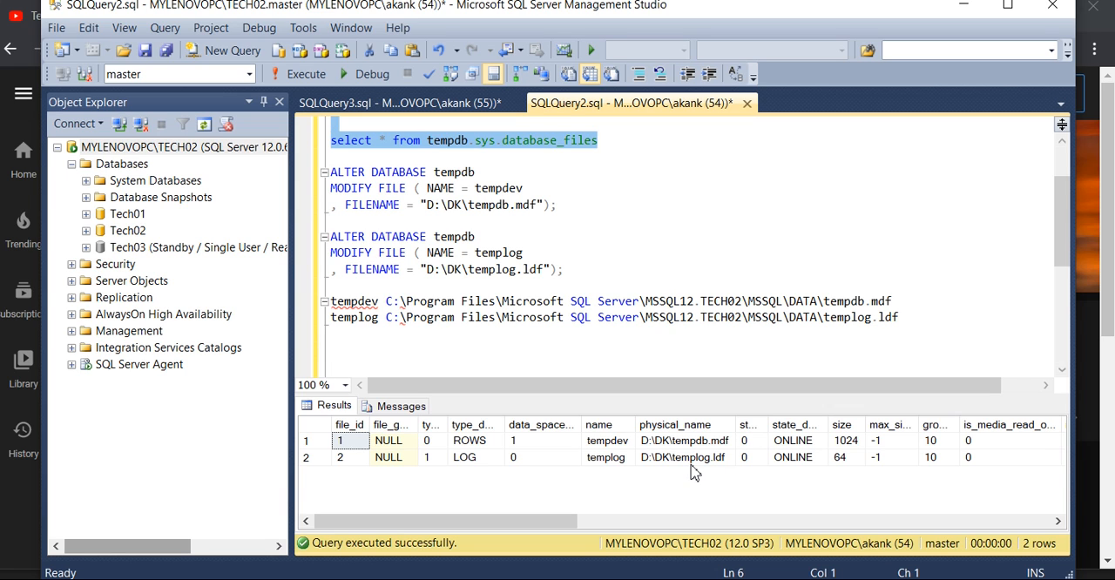
{"action": "left_click", "coordinate": [927, 331]}
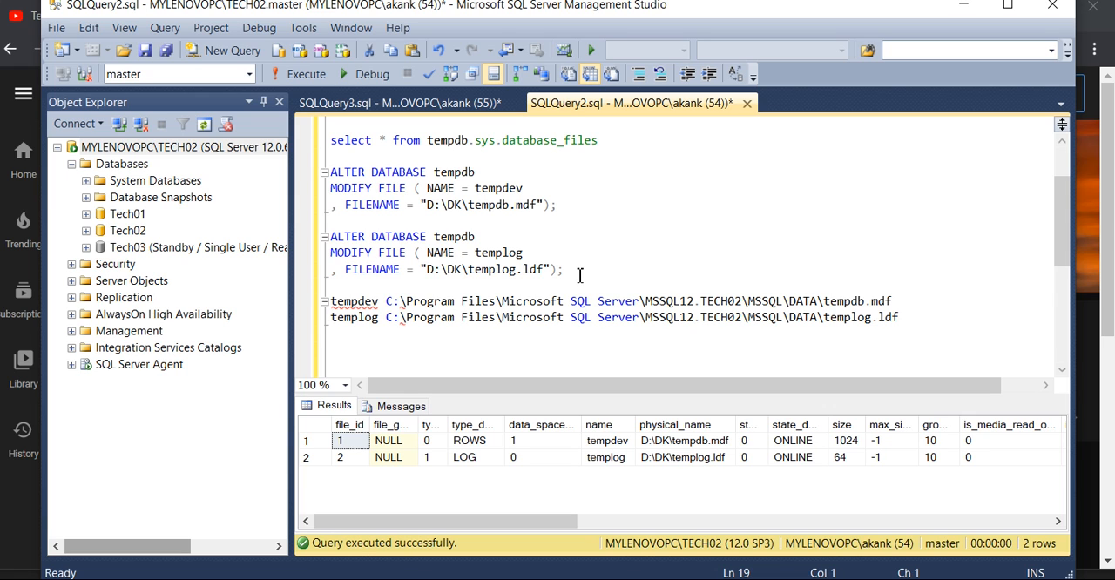
{"action": "left_click_drag", "start_coordinate": [575, 272], "coordinate": [329, 174]}
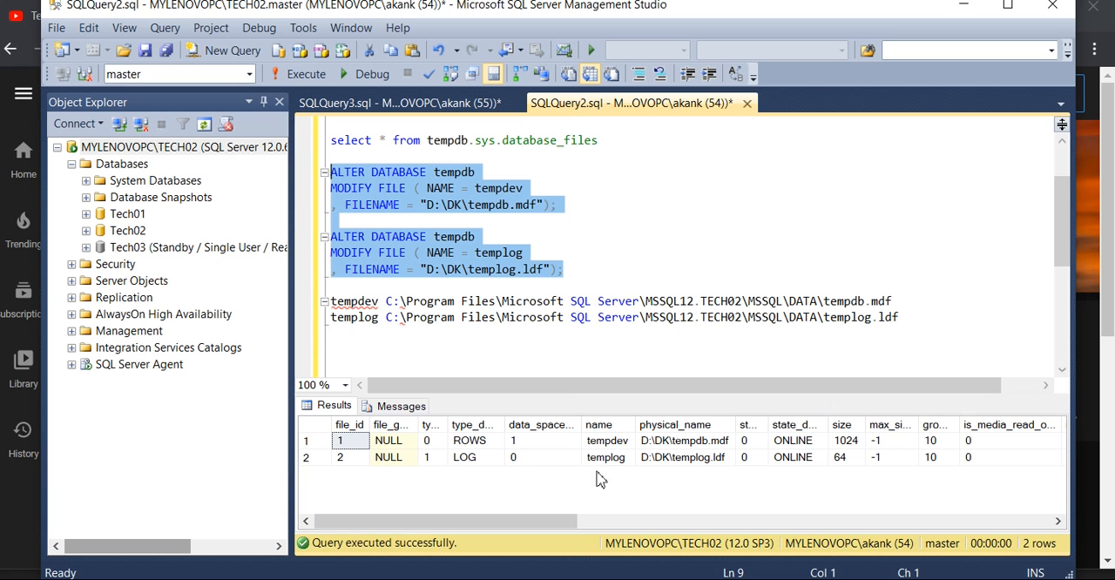
{"action": "key", "text": "alt+Tab"}
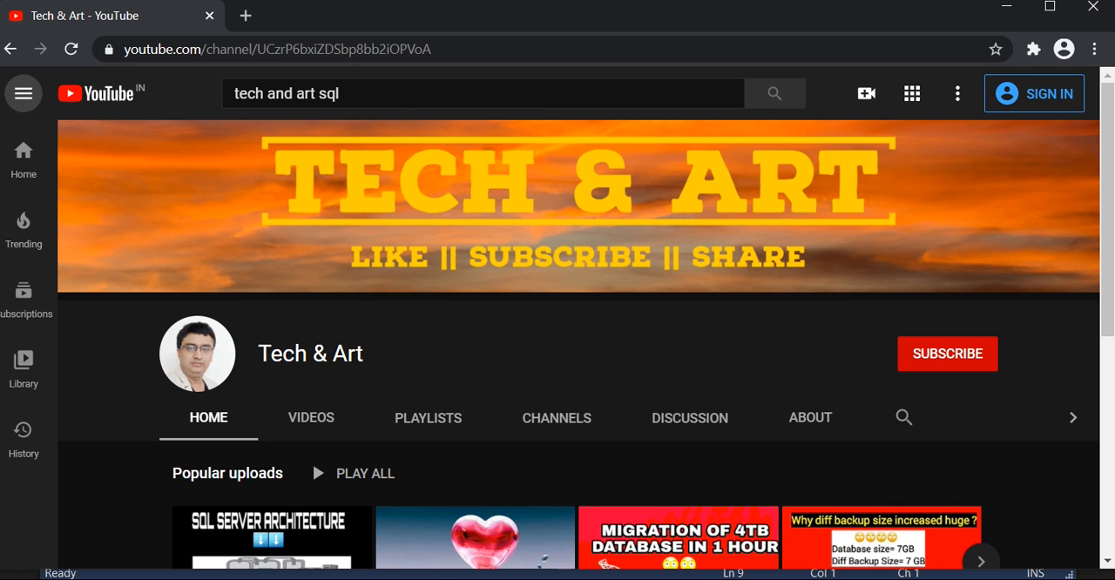